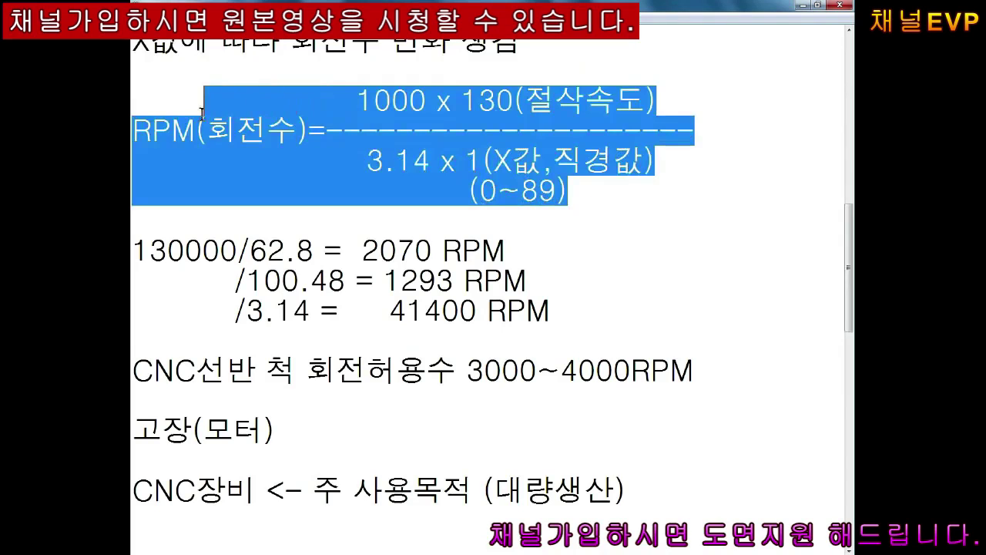
Highlight the RPM formula block and the 41400 RPM result for emphasis
left_click_drag(312, 99, 186, 131)
left_click(516, 233)
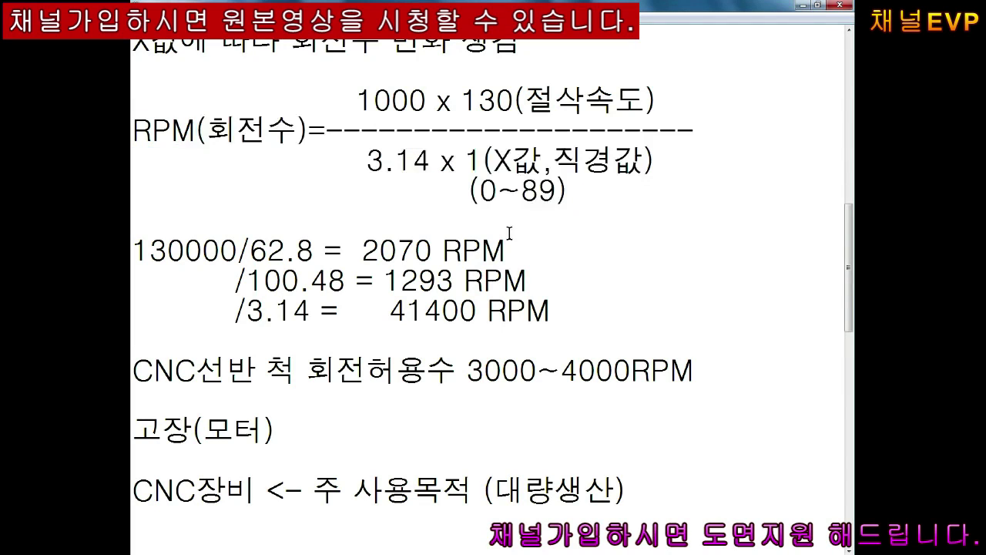
left_click_drag(587, 206, 223, 101)
left_click(487, 310)
left_click_drag(389, 309, 550, 308)
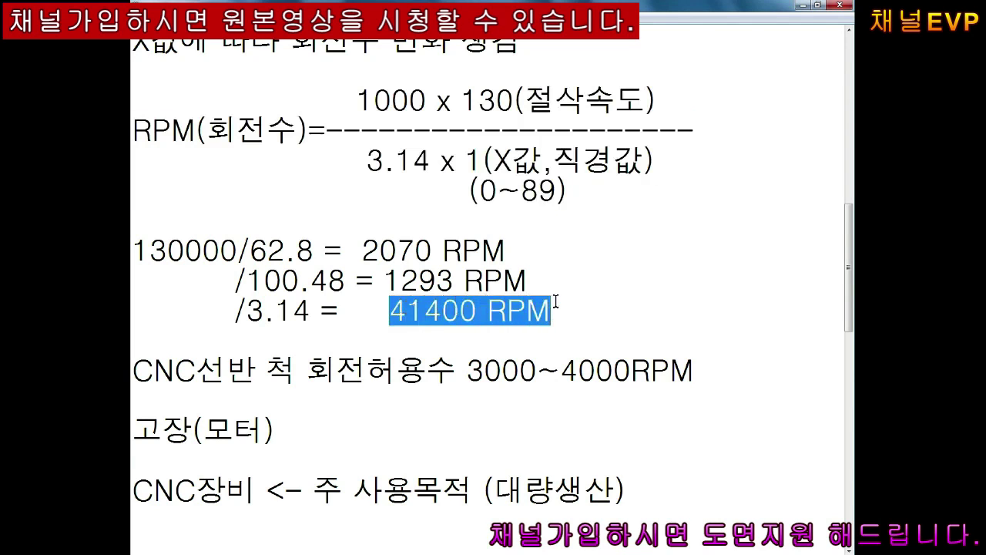
left_click(553, 302)
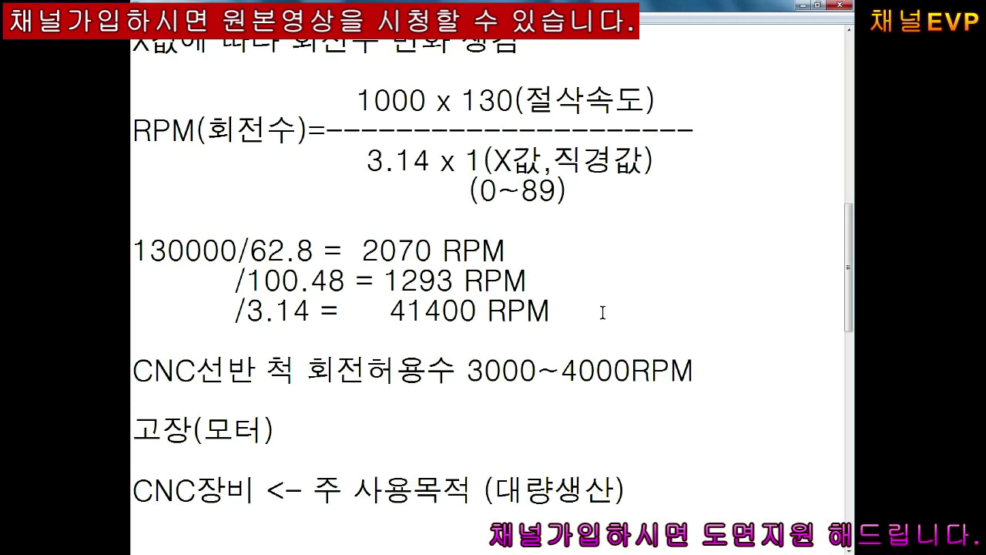
Add the note '안전장치 NC프로그램 추가' below the 41400 RPM line
key("Return")
key("Return")
type("아ㄴ")
key("BackSpace")
key("BackSpace")
type("아ㅓ")
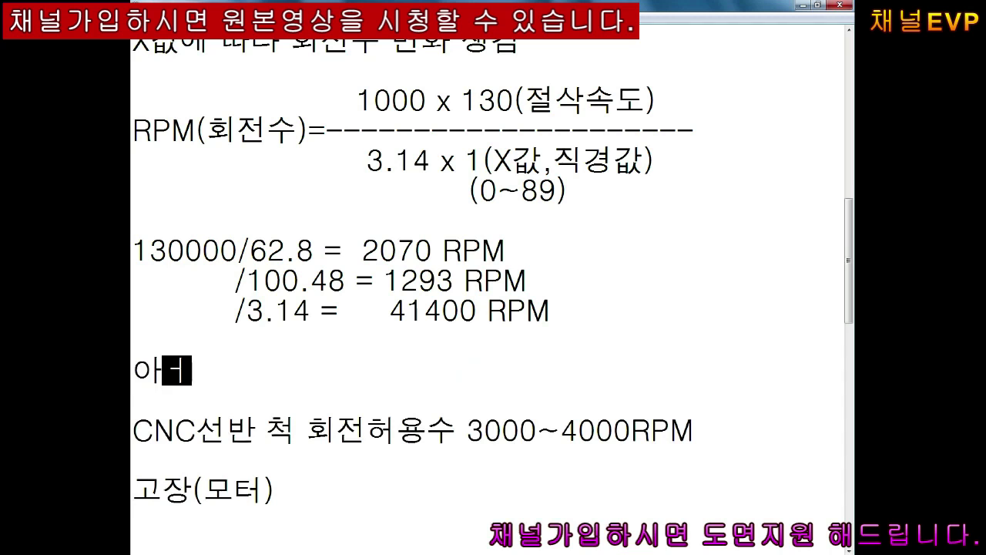
key("BackSpace")
key("BackSpace")
type("안전")
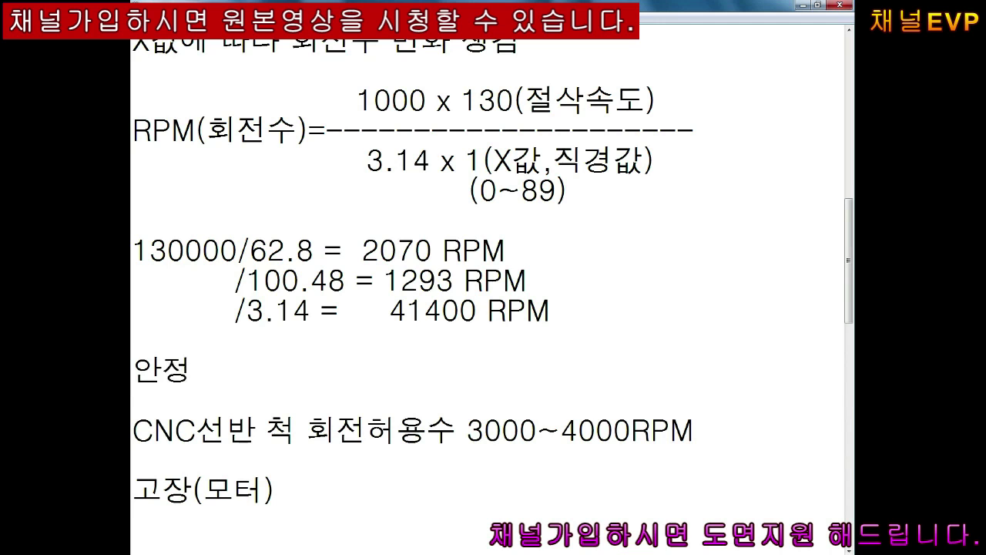
type("저")
key("BackSpace")
type("장치 ")
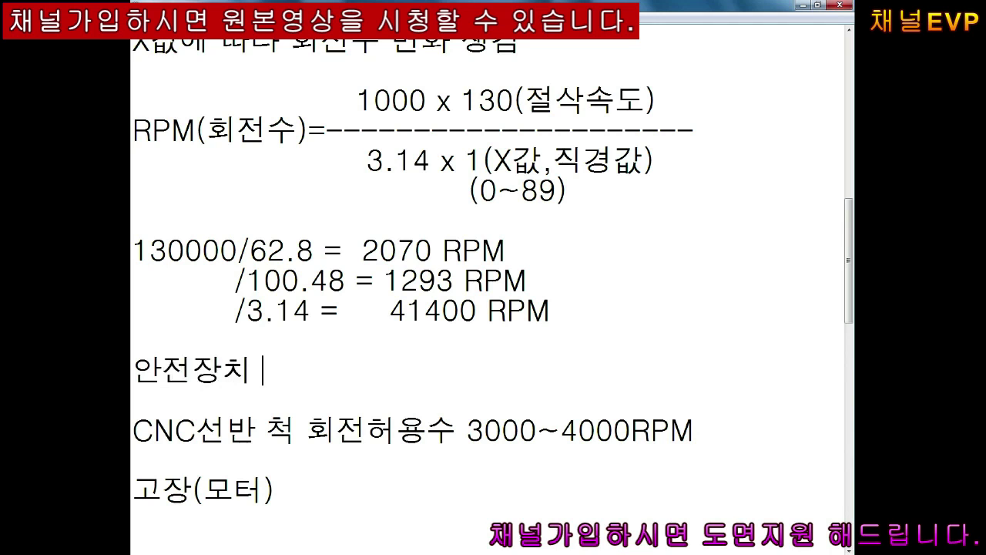
type("NC프로그ㄹ")
key("BackSpace")
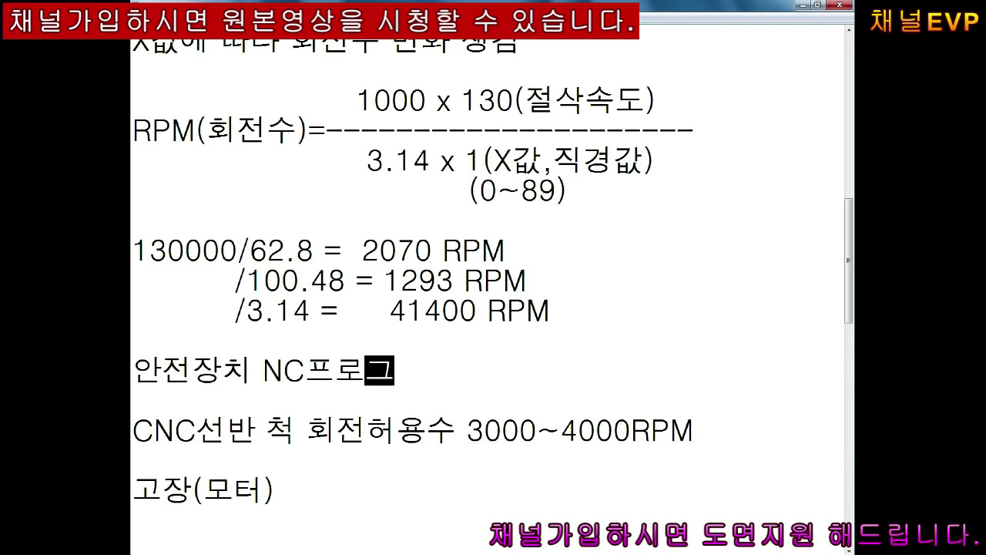
type("램 추가")
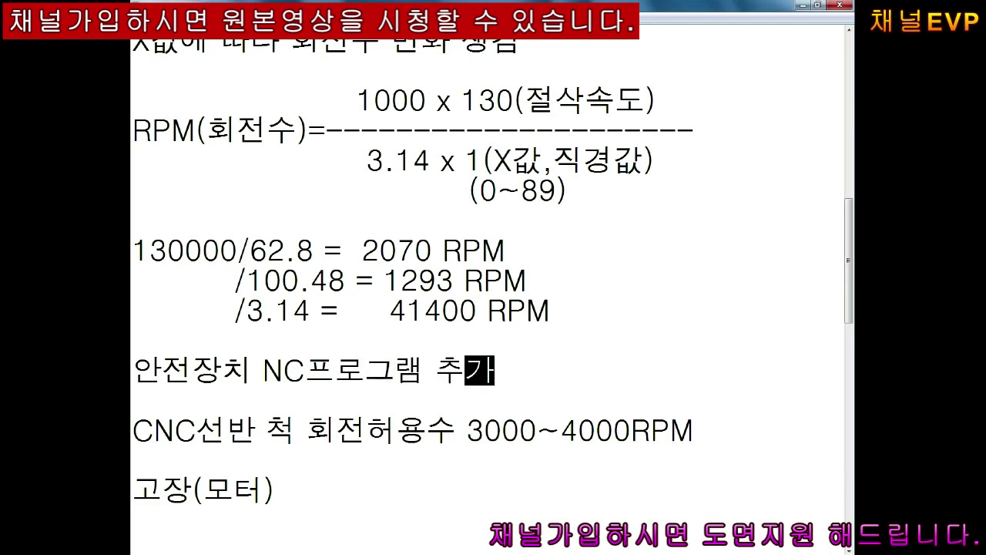
Start a G50 line beneath the safety-device note
key("Down")
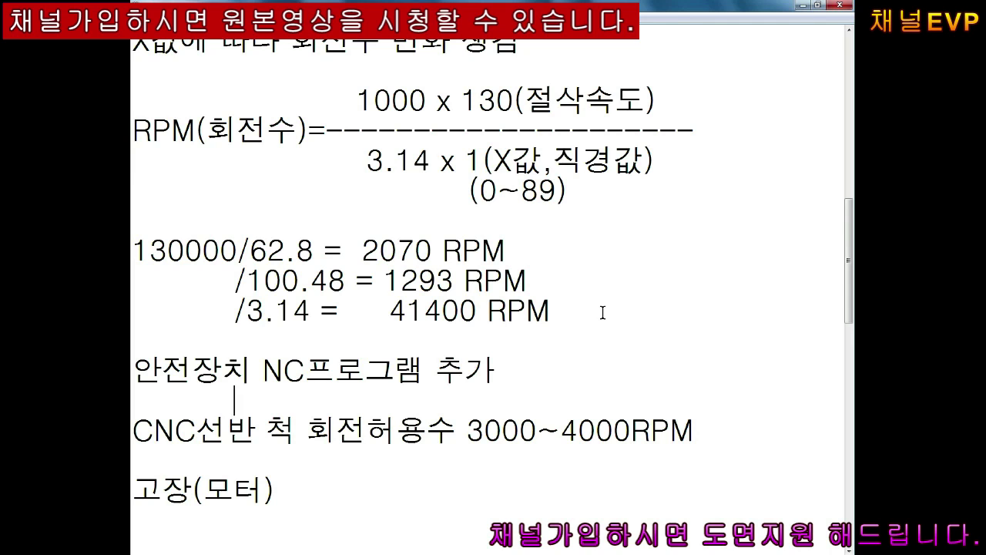
key("BackSpace")
key("BackSpace")
key("BackSpace")
key("BackSpace")
key("BackSpace")
key("BackSpace")
key("BackSpace")
key("BackSpace")
key("BackSpace")
key("Return")
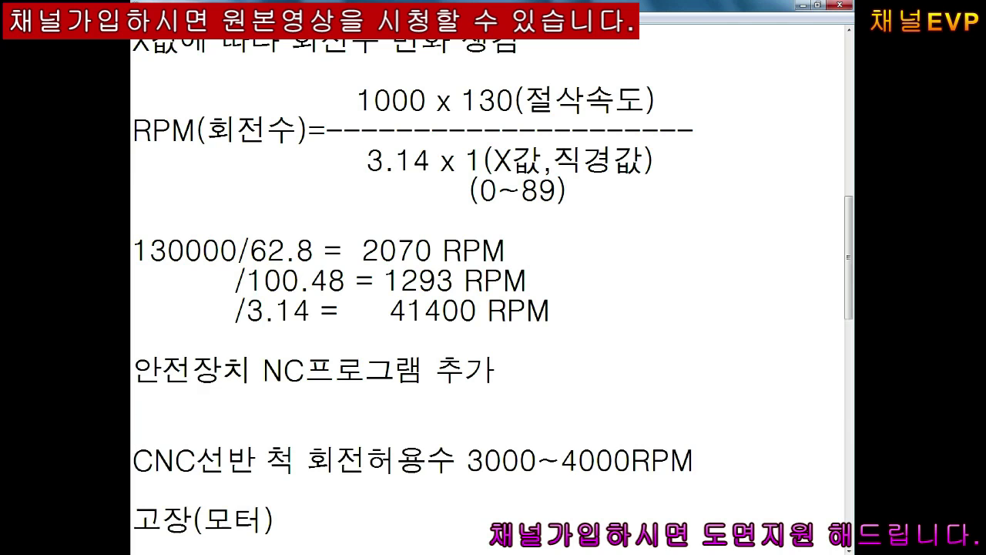
type("G50")
key("Return")
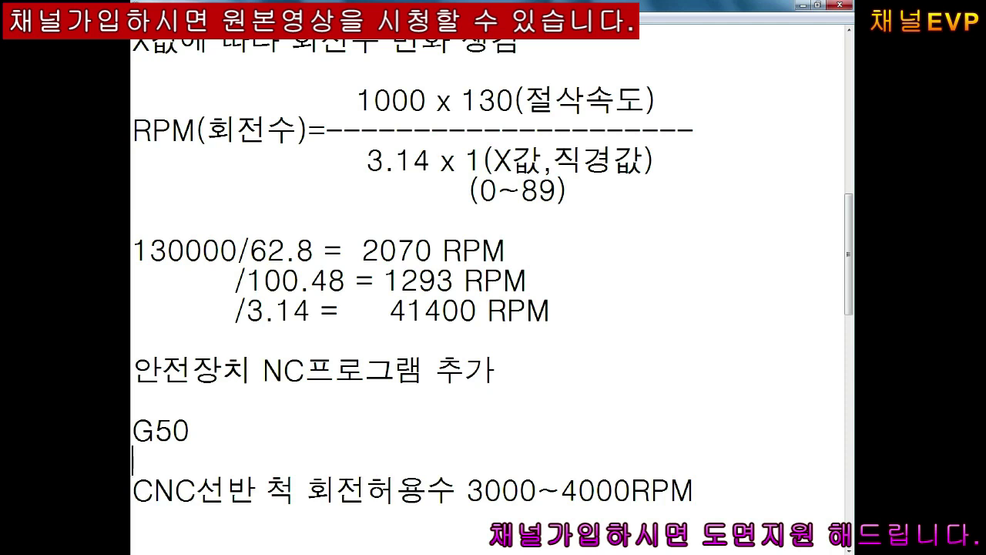
Extend the G50 line to read G50 S2000~3000
key("Up")
key("Right")
key("Right")
key("Right")
type("ㄴ")
key("BackSpace")
type("S2000~3")
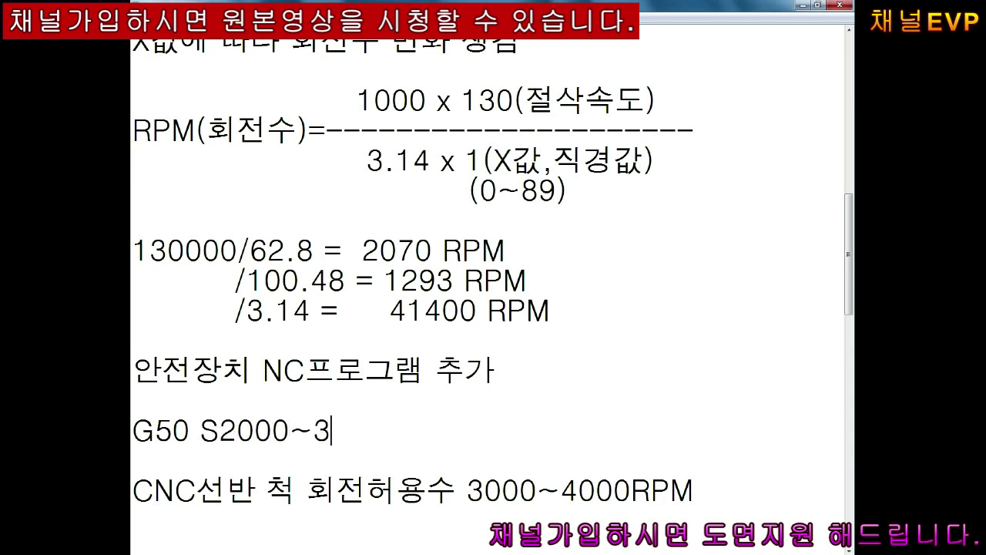
type("000")
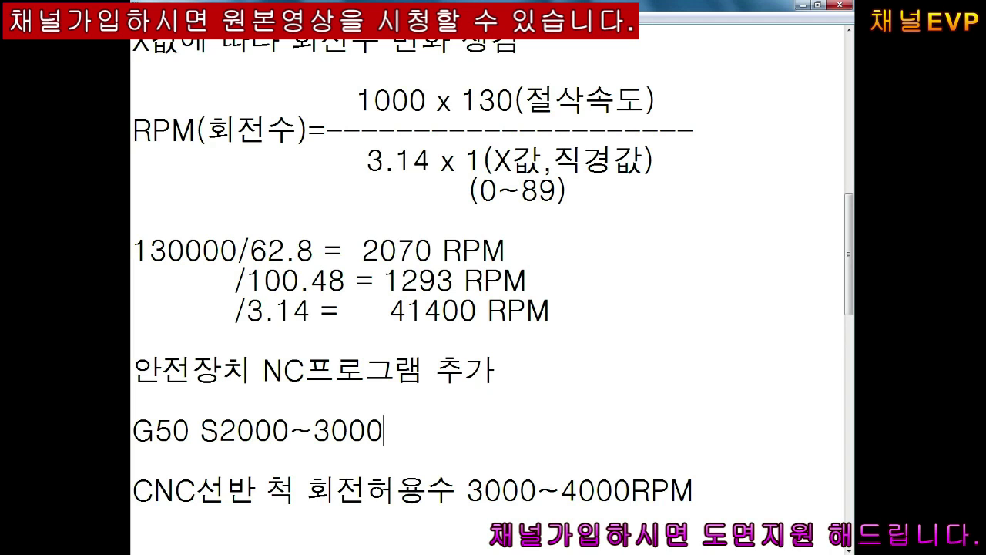
scroll(480, 396, "down", 2)
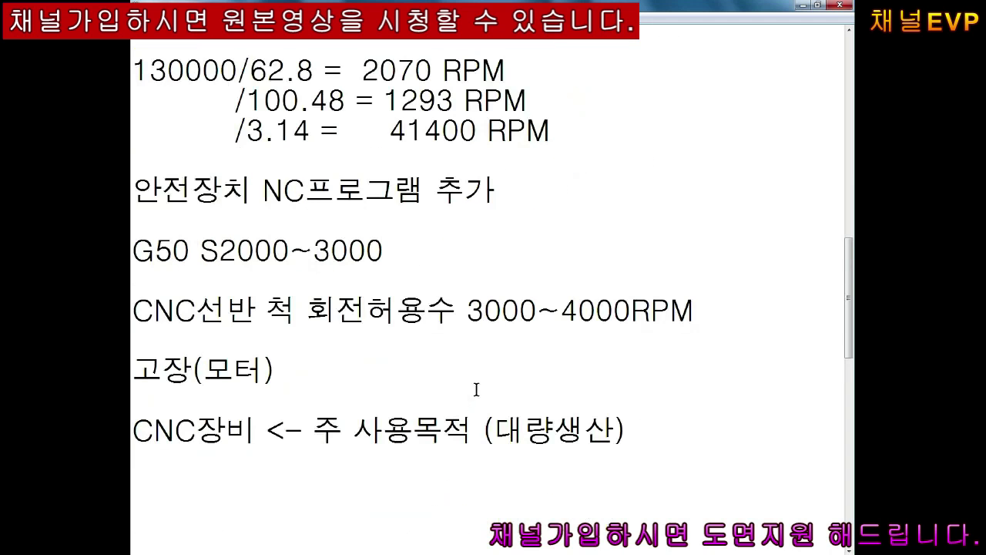
In program O0001, insert 'G50 S2000;' between T0101 and G96 S130 M03
left_click(427, 548)
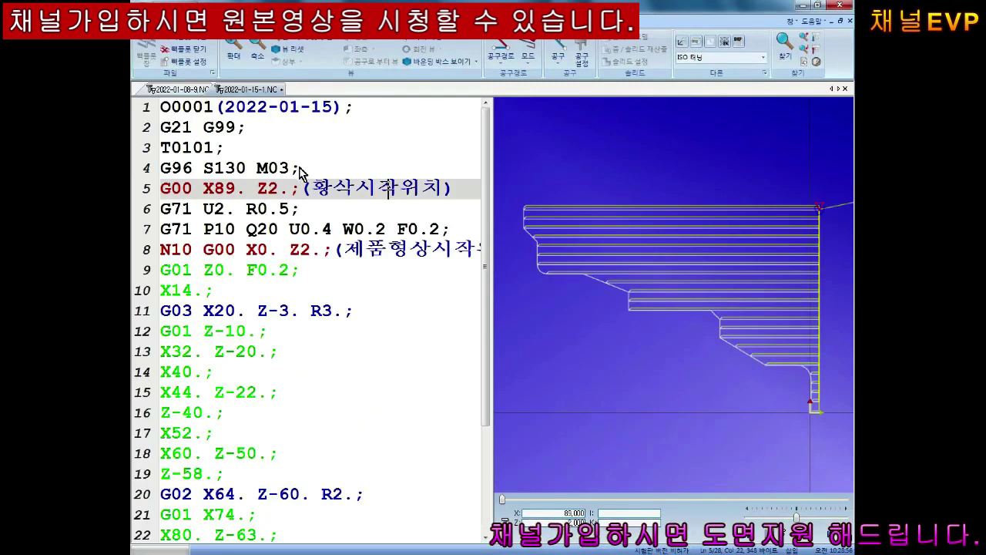
left_click(160, 171)
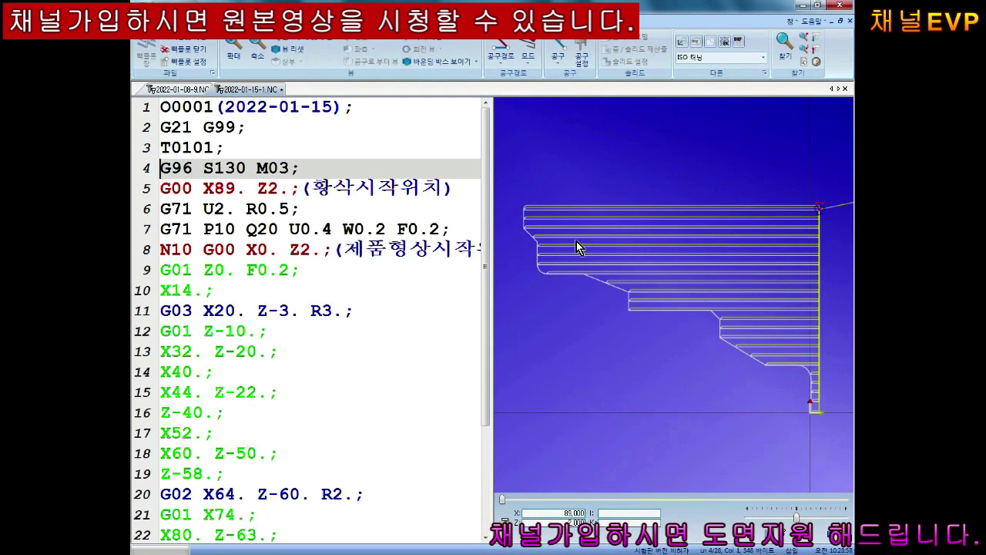
key("Return")
key("Up")
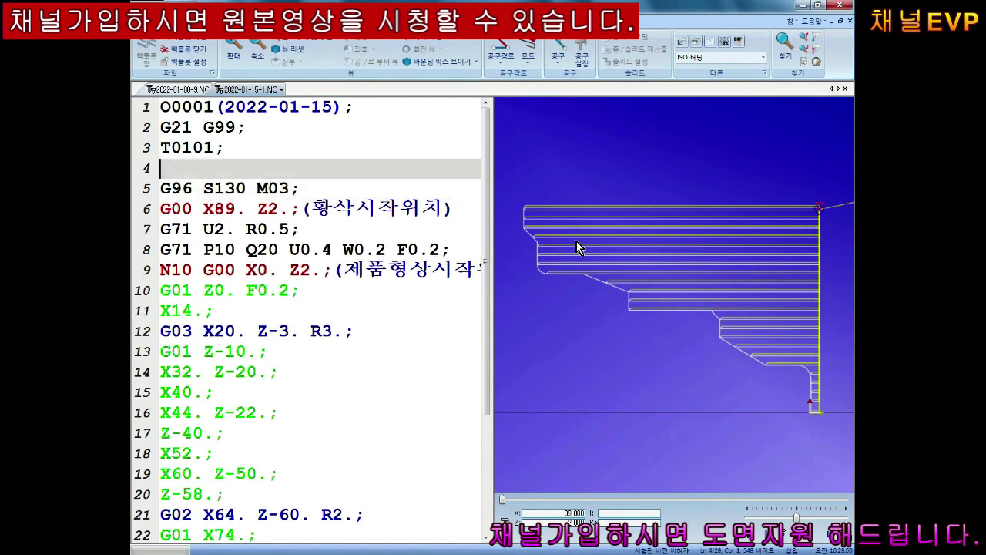
type("G50")
type(" S2000;")
key("Down")
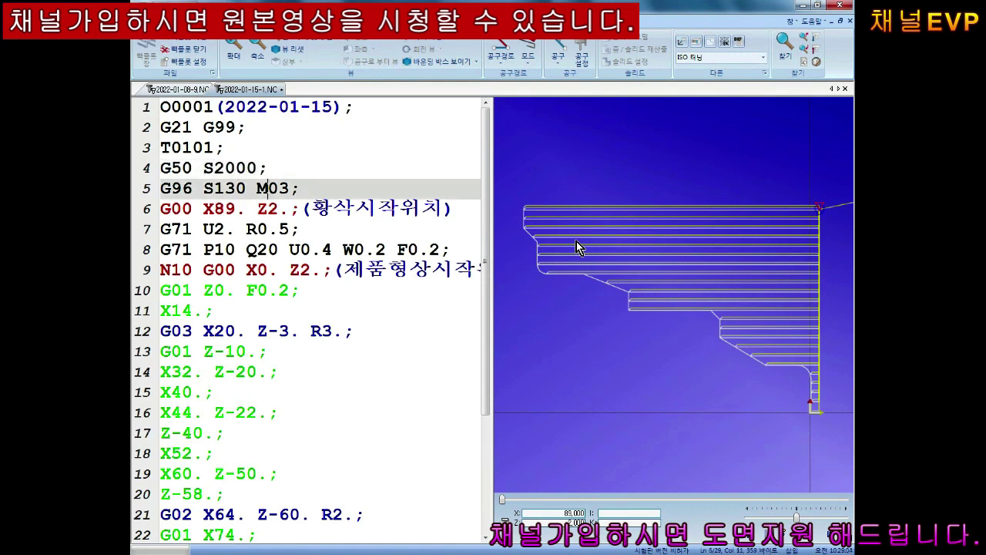
key("Down")
key("Down")
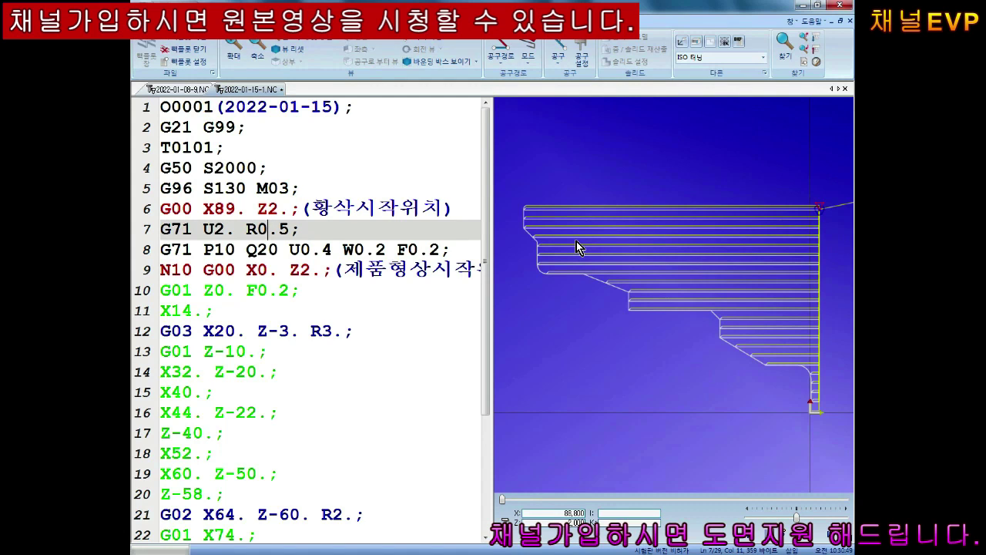
scroll(333, 369, "down", 2)
scroll(335, 368, "down", 2)
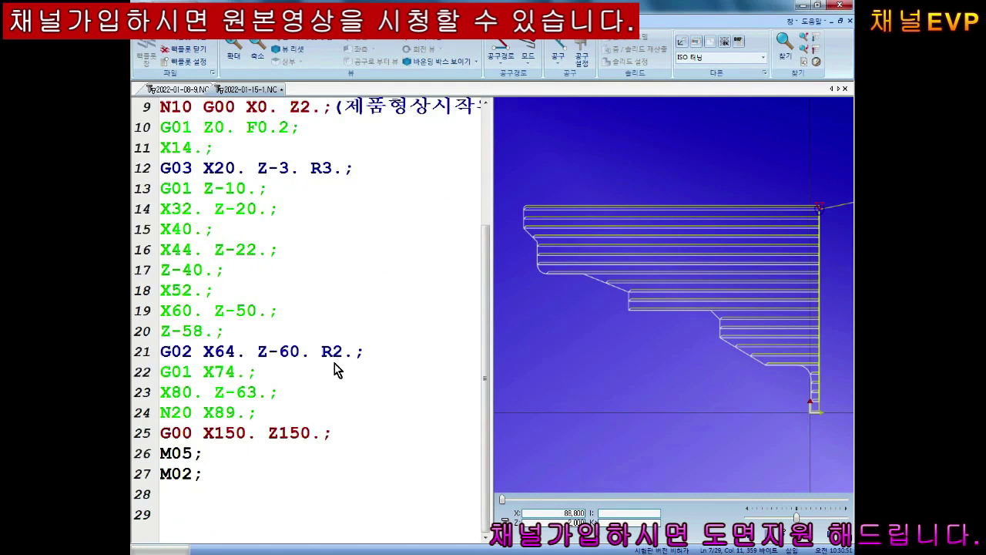
scroll(293, 458, "up", 3)
scroll(324, 327, "down", 2)
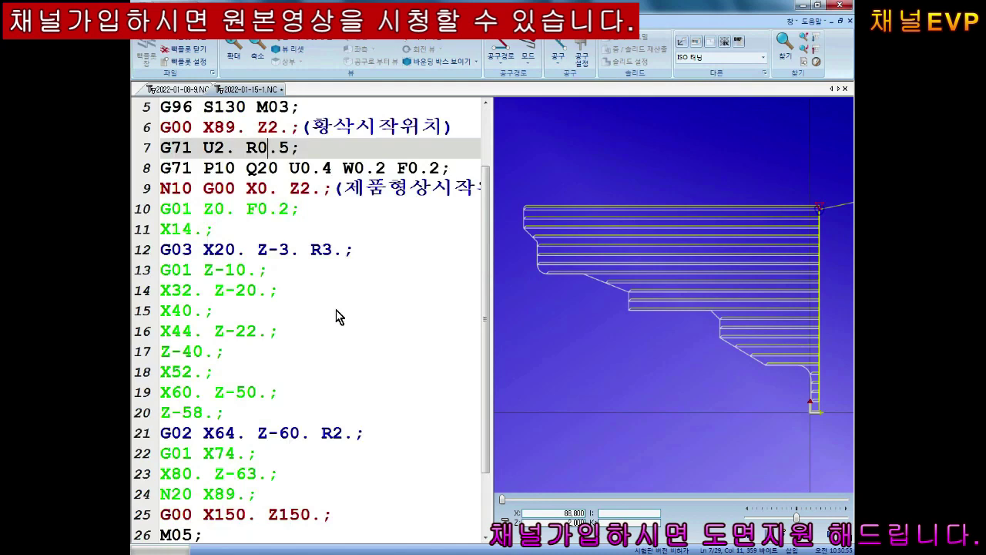
key("Left")
key("Left")
key("Left")
scroll(460, 334, "up", 2)
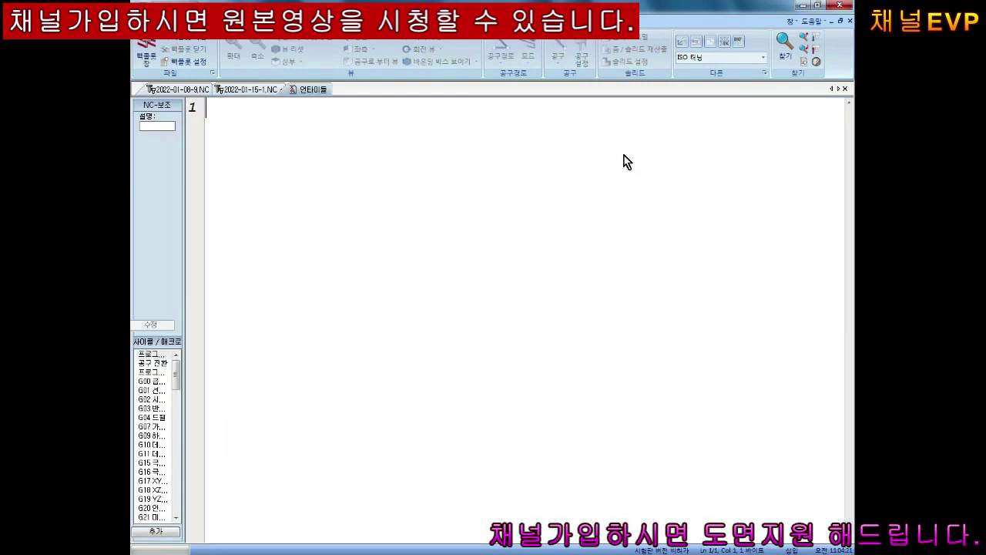
type("o")
key("BackSpace")
type("O0002")
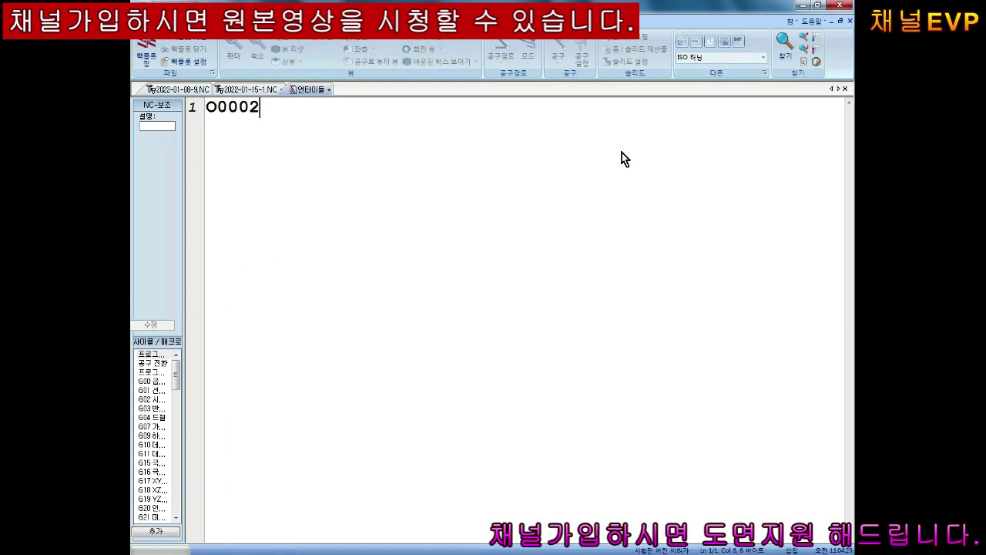
type("(20")
type("22-01-")
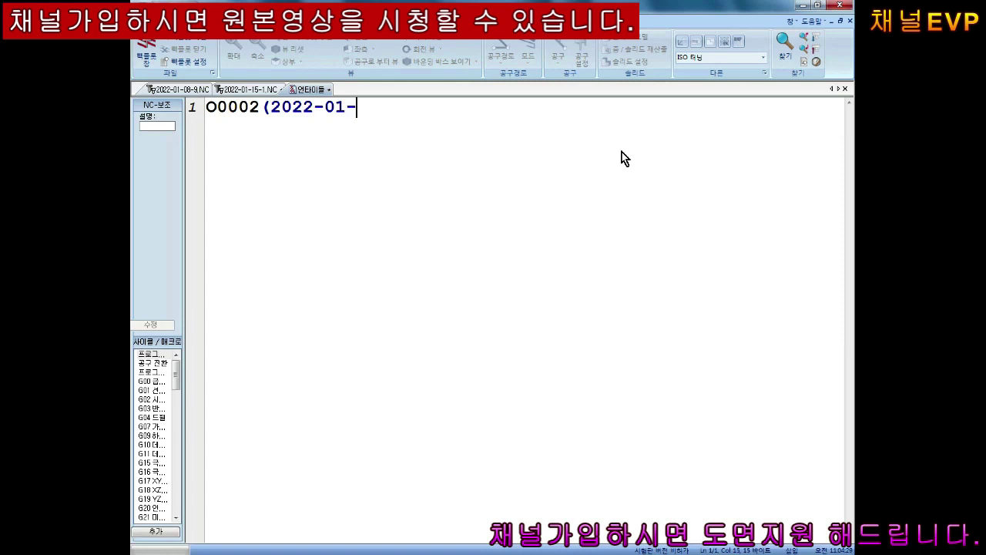
type("15)")
key("Return")
type("G")
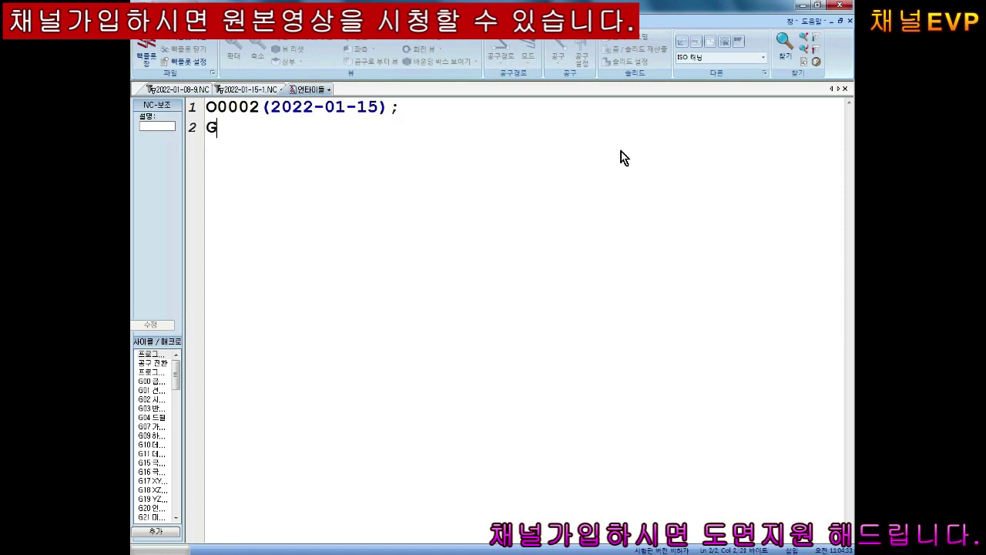
type("21 G9")
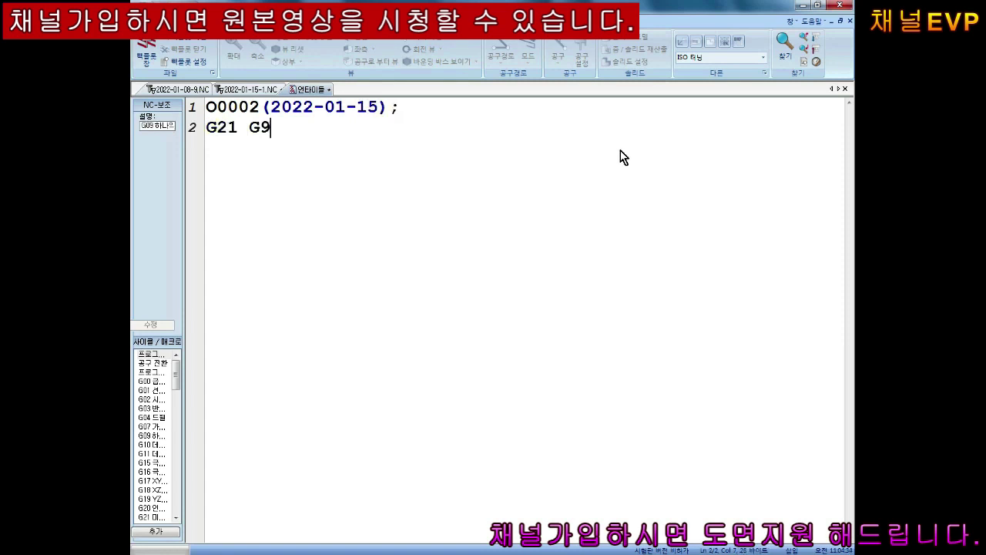
type("9;")
key("Return")
Add 'T0101;' and 'G50 S2000;' lines, then begin 'G96 S' on line 5
type("T01")
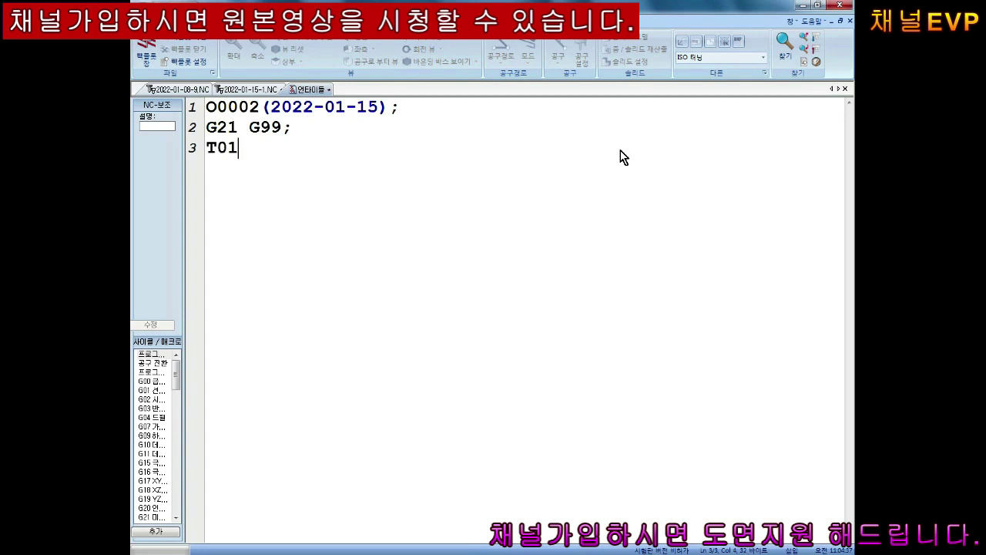
type("01;")
key("Return")
type("G50 S2000")
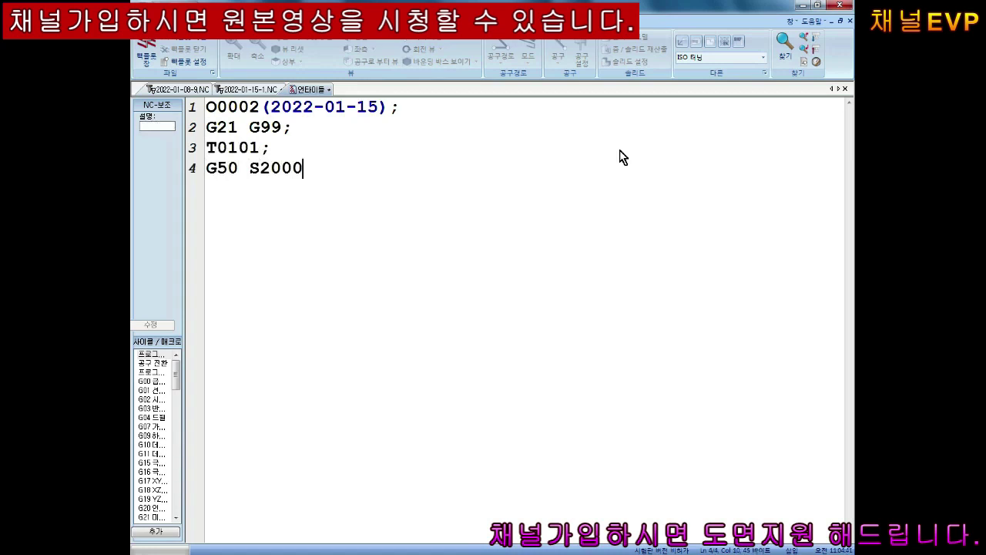
type(";")
key("Return")
type("G96 S")
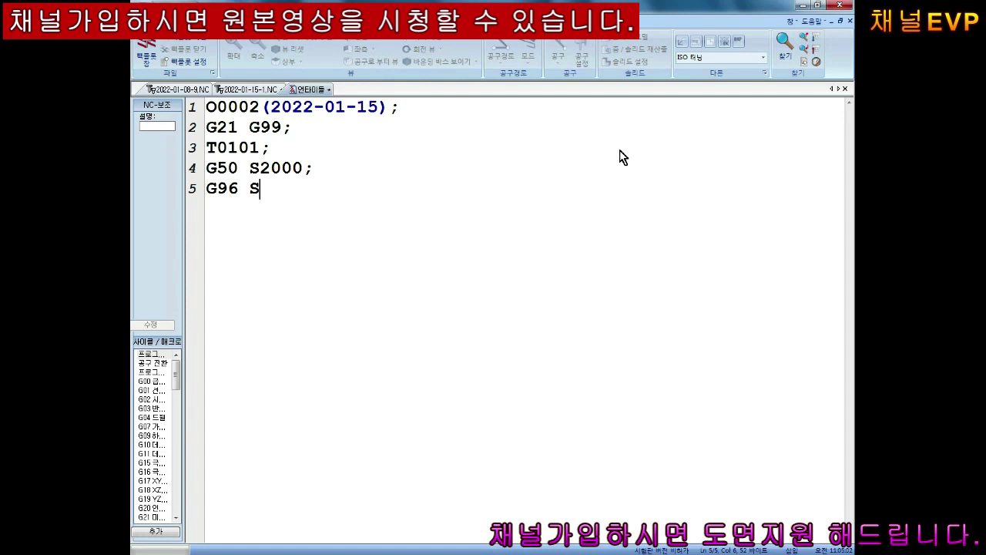
Finish line 5 as 'G96 S130 M03;' and remove the stray 150 below it
type("130")
type(" M03;")
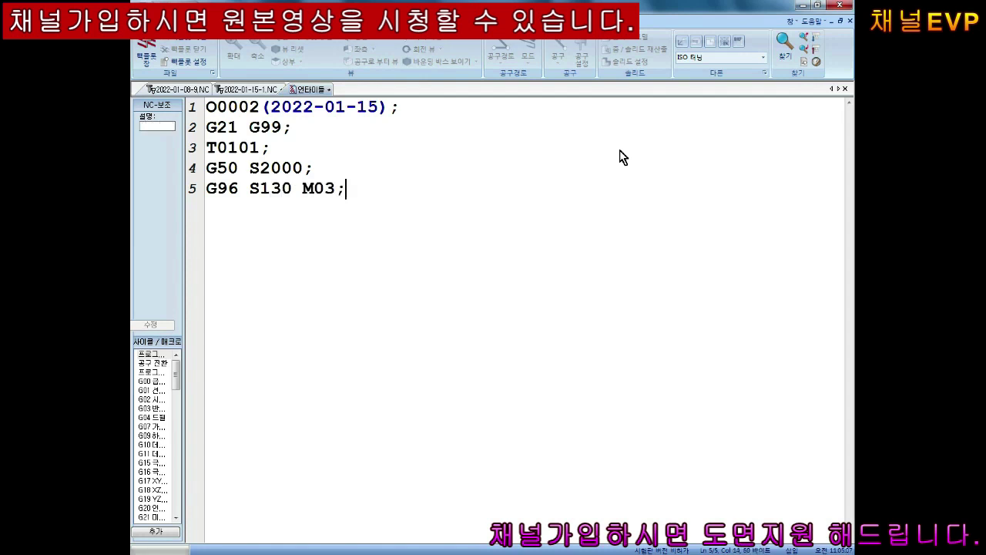
key("Return")
key("Return")
key("Return")
type("150")
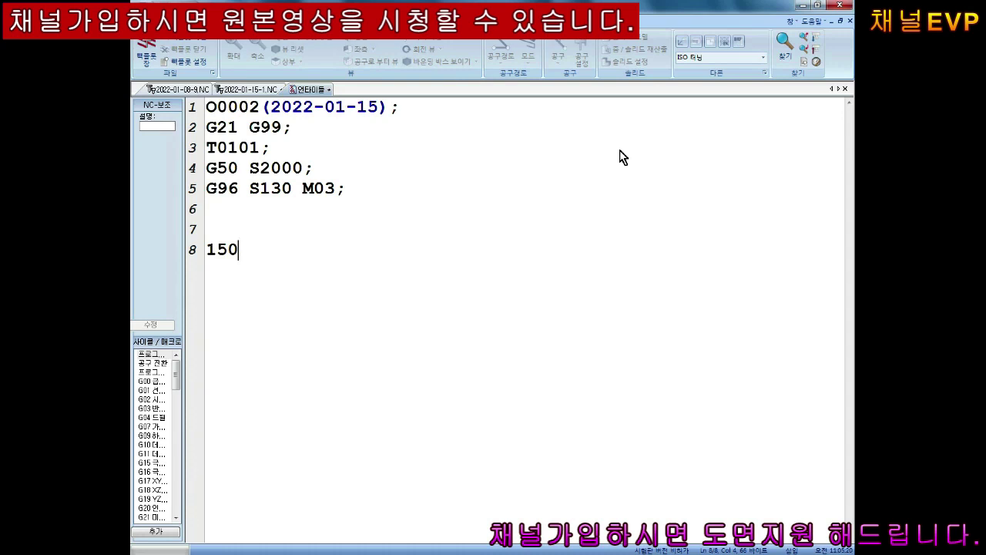
key("BackSpace")
key("BackSpace")
key("BackSpace")
key("BackSpace")
key("Up")
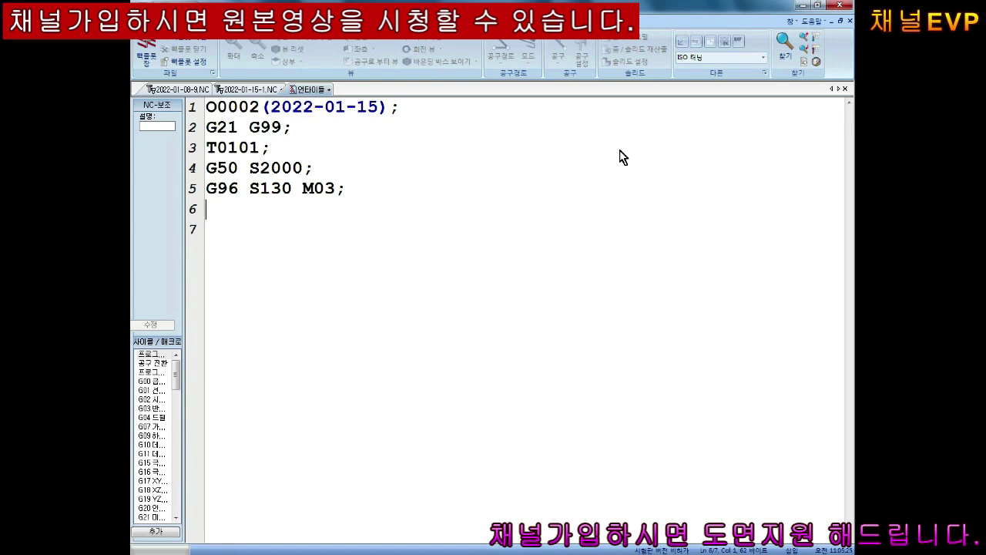